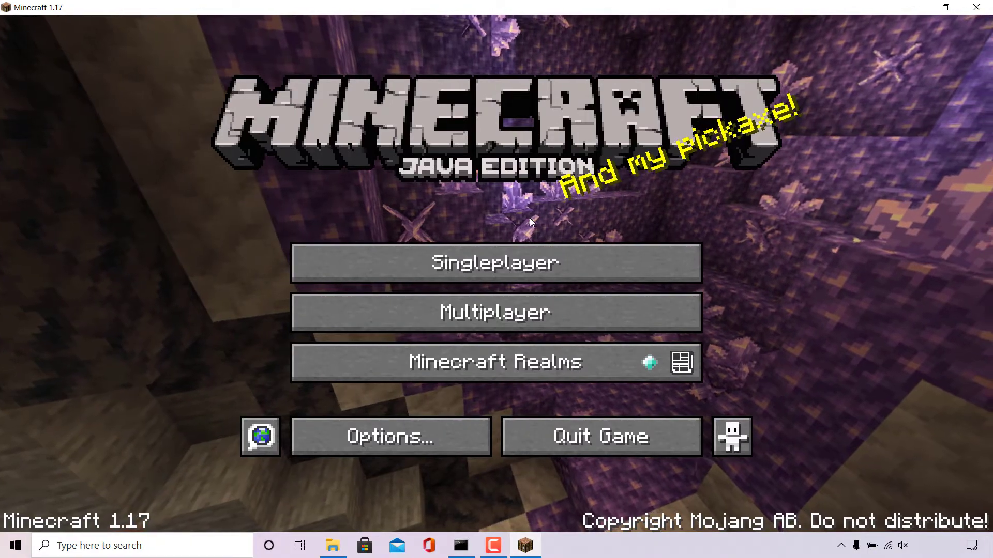
# - Open the singleplayer world list and select the websplaining world
pyautogui.click(545, 263)
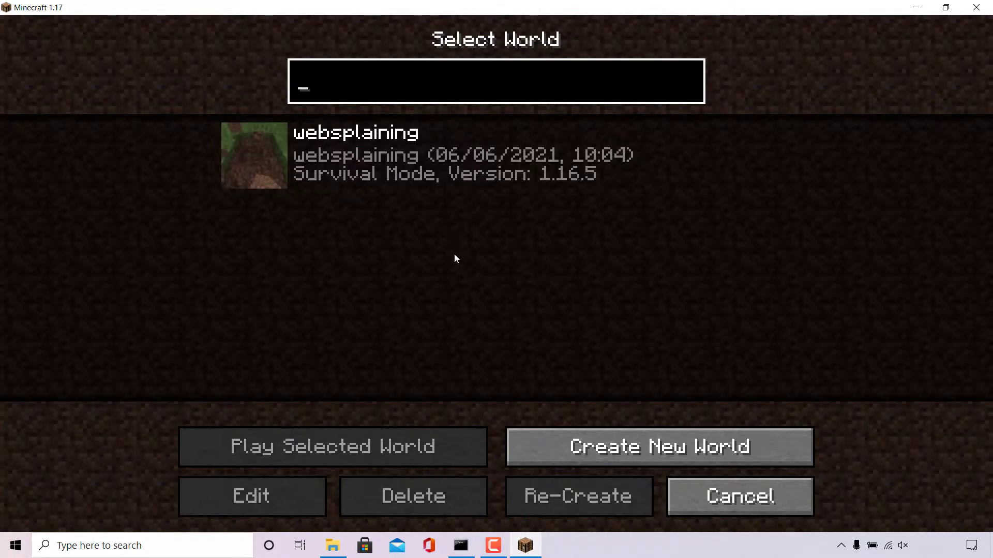
pyautogui.click(442, 165)
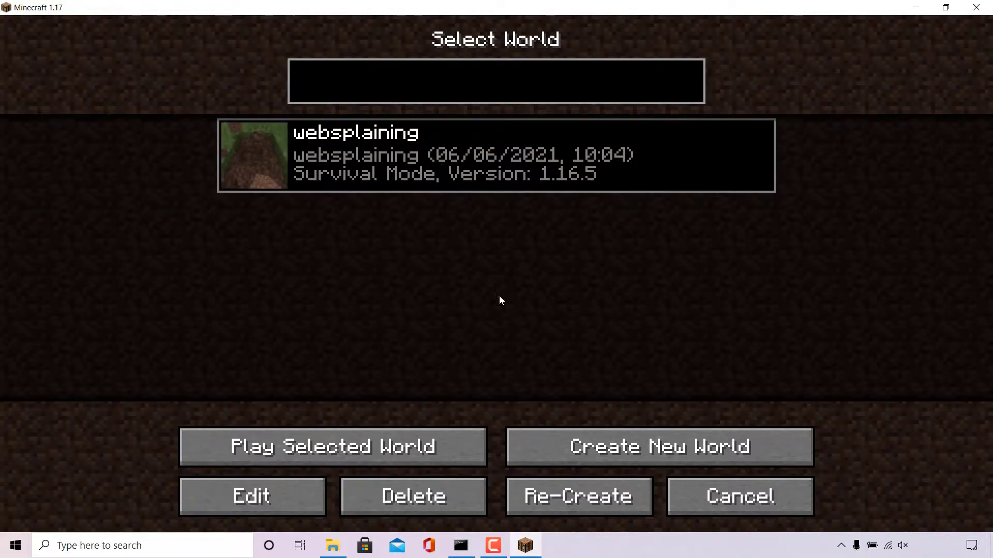
pyautogui.click(612, 506)
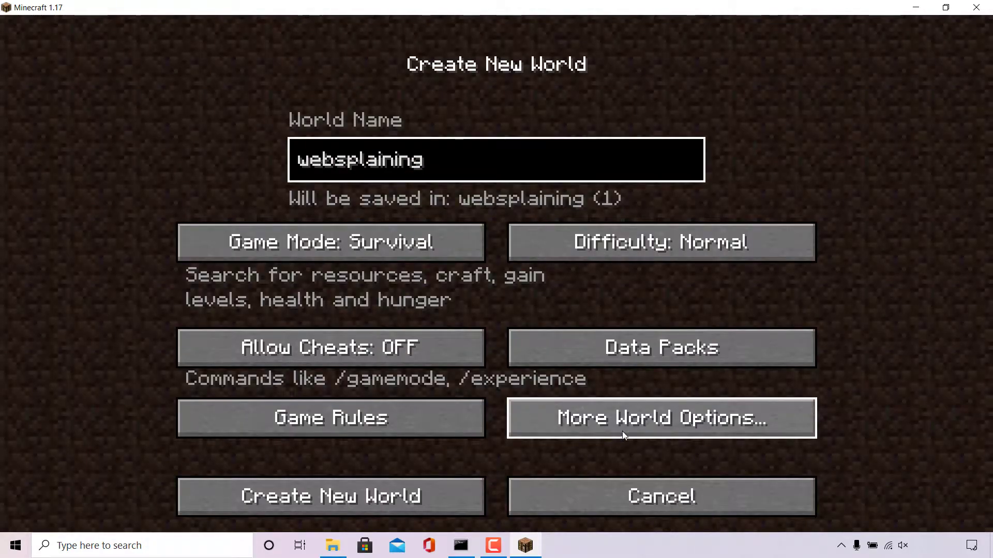
pyautogui.click(666, 429)
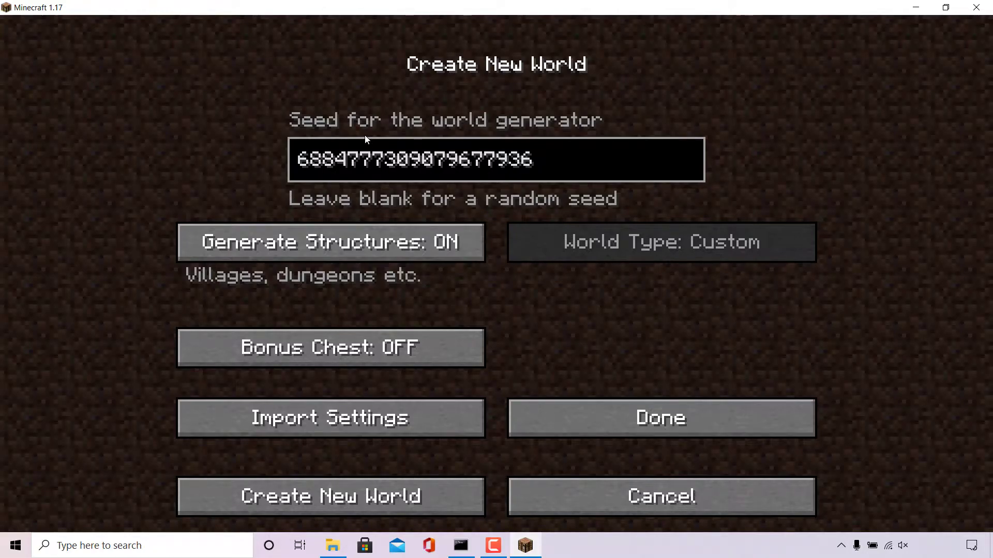
pyautogui.click(556, 164)
pyautogui.hotkey('ctrl', 'a')
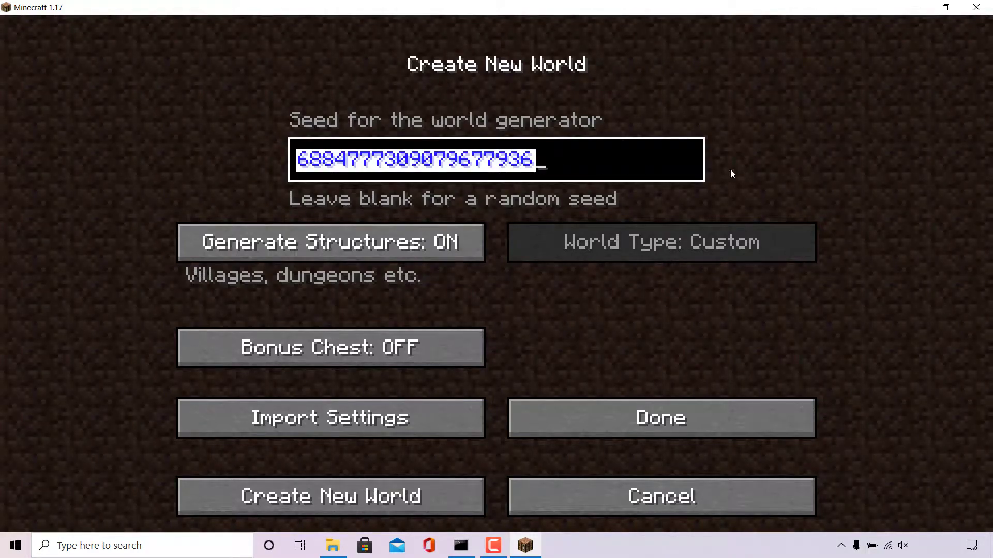
pyautogui.click(680, 159)
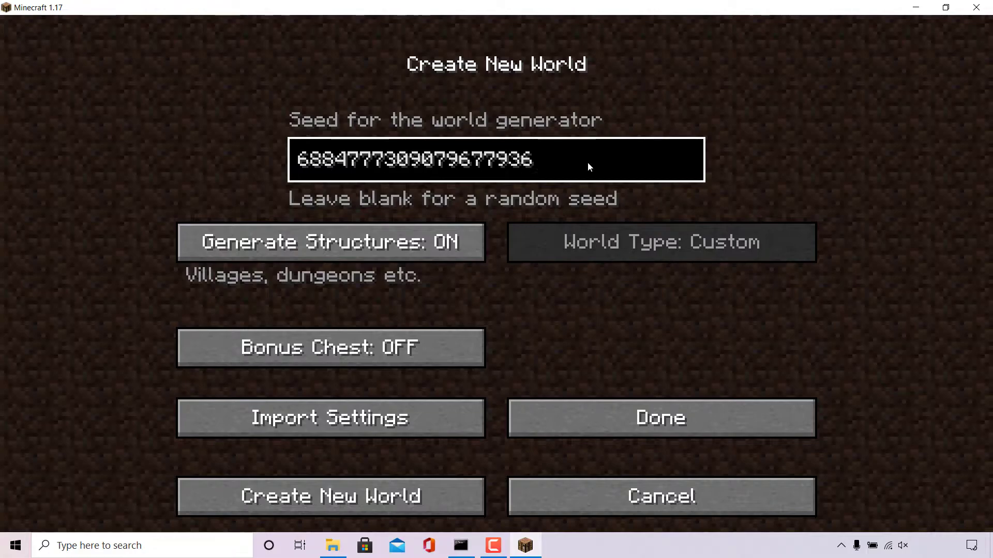
# - Cancel world creation and load the websplaining world
pyautogui.click(665, 495)
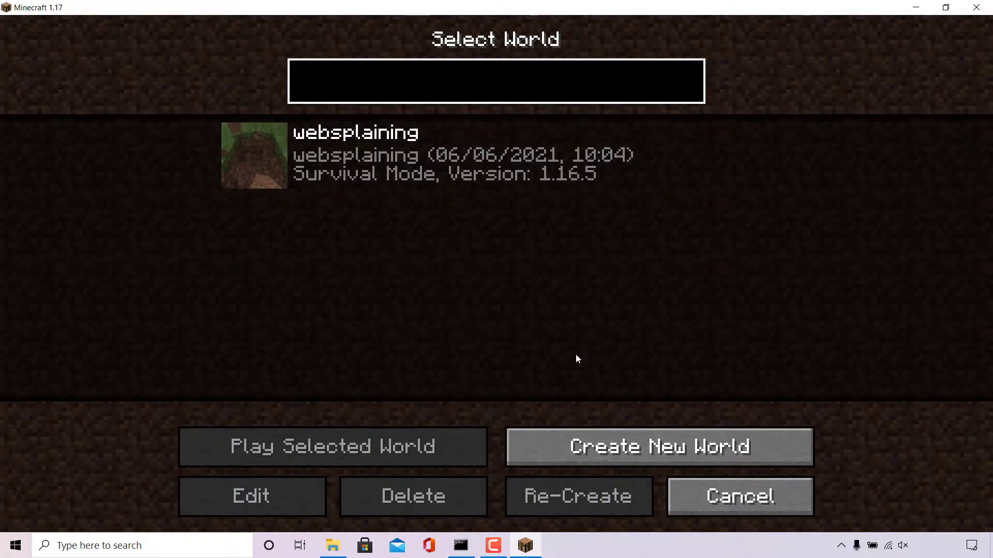
pyautogui.click(492, 162)
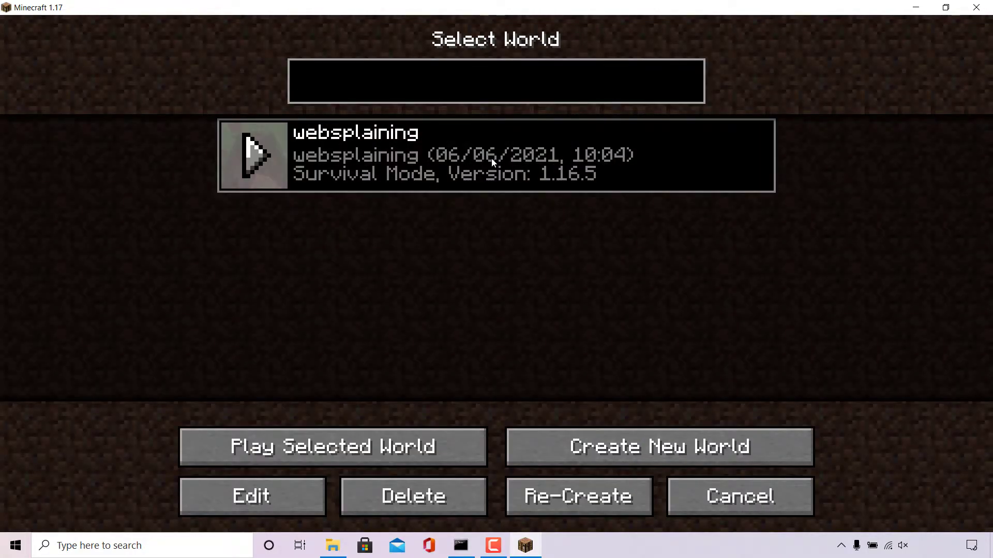
pyautogui.click(419, 447)
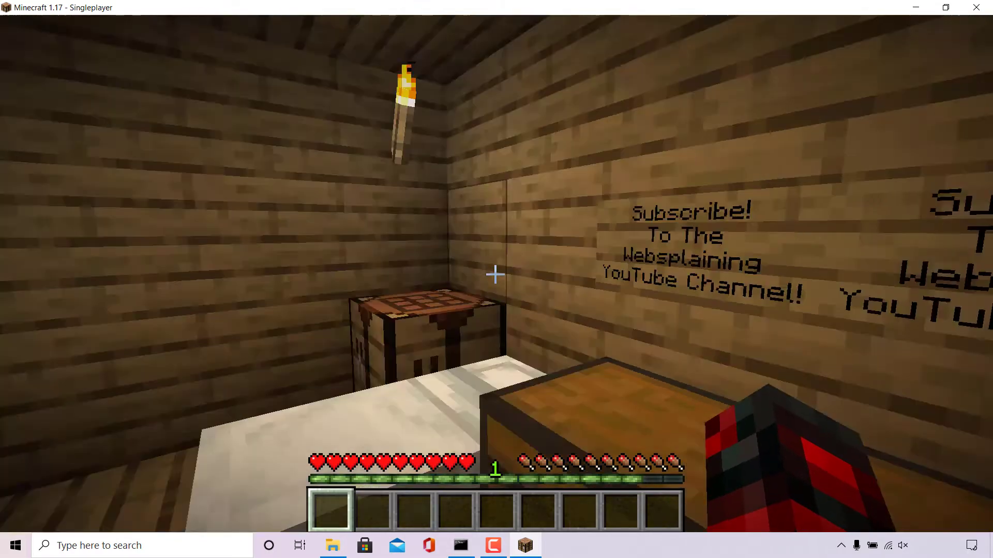
pyautogui.rightClick(495, 274)
pyautogui.press('w')
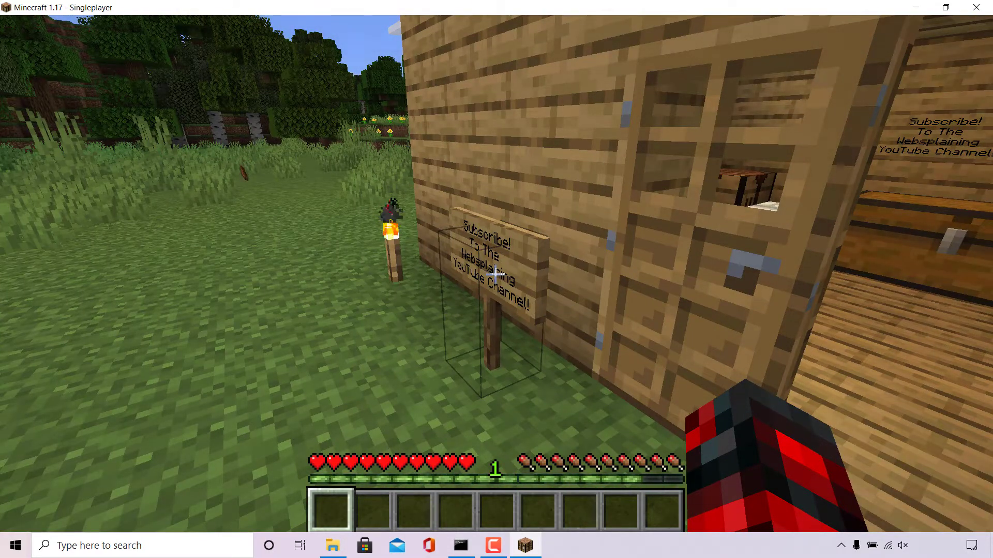
pyautogui.write('t')
pyautogui.write('/')
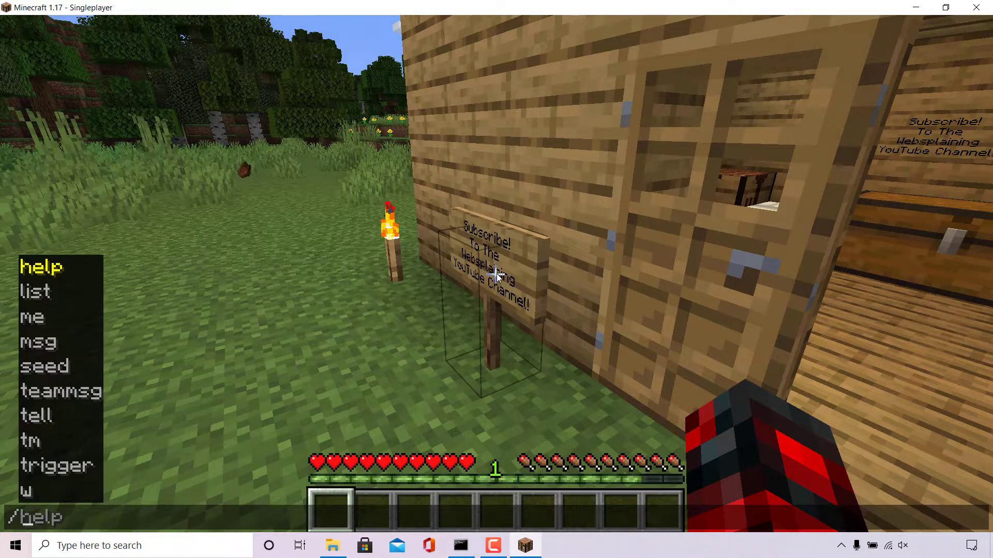
pyautogui.write('seed')
pyautogui.press('Return')
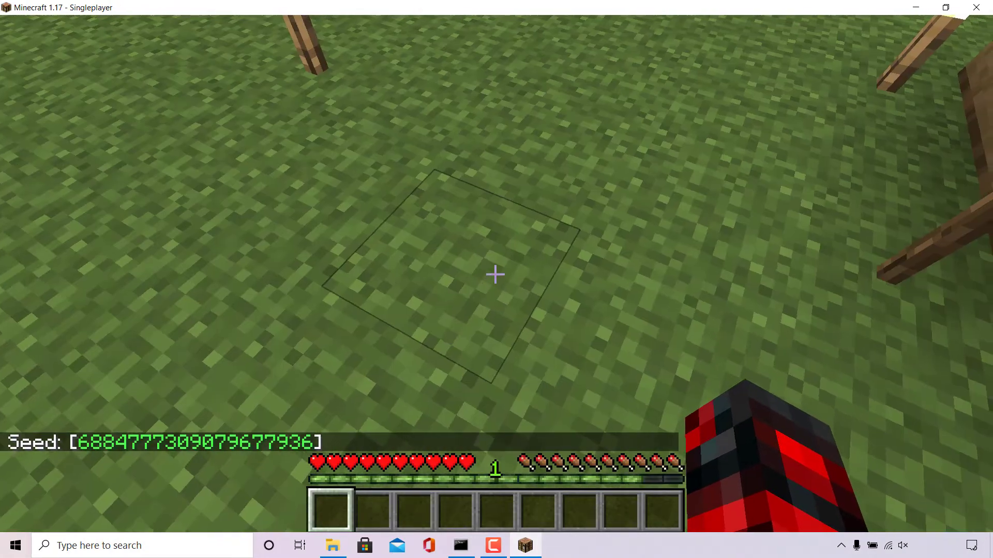
pyautogui.press('t')
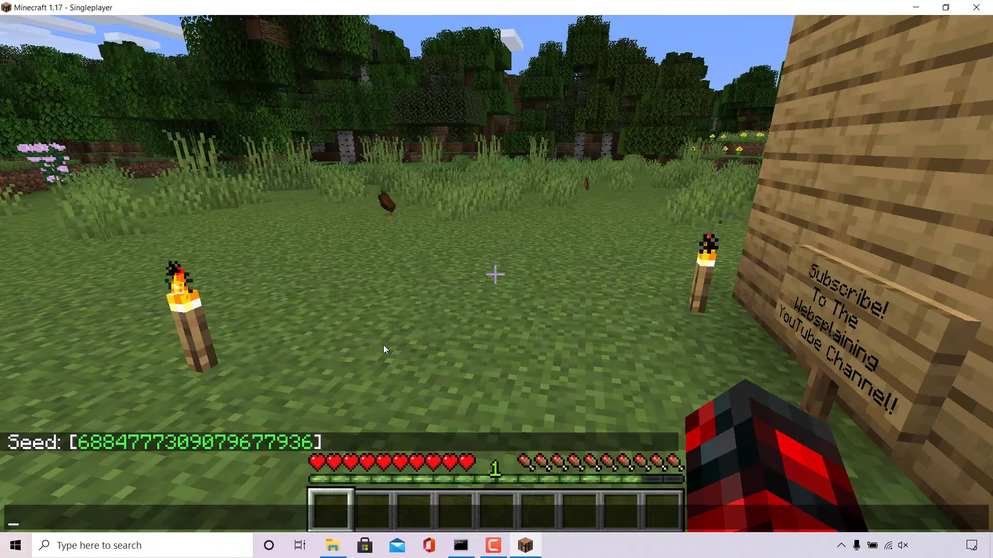
pyautogui.press('Escape')
pyautogui.press('Escape')
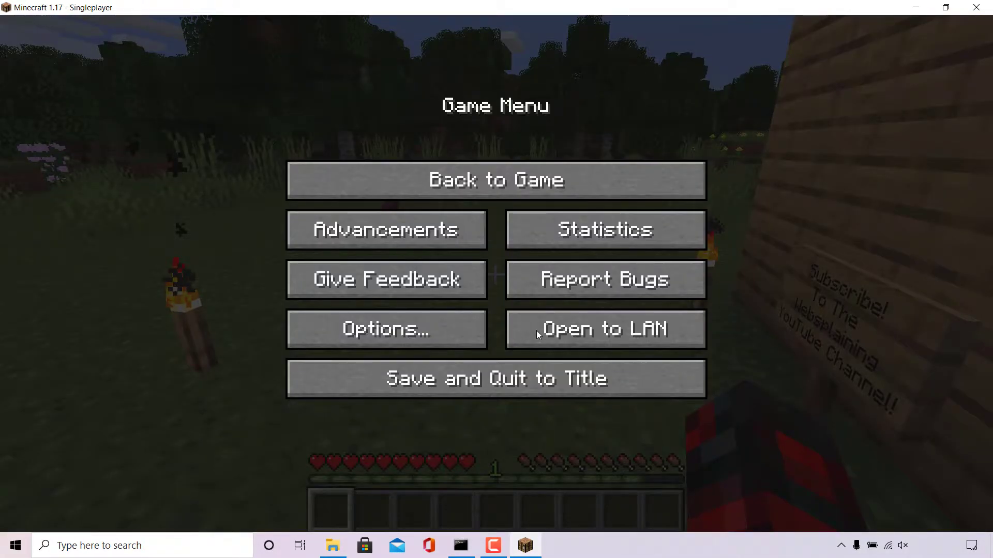
# - Save and quit to title, then join Minecraft Server from the Multiplayer list
pyautogui.click(541, 369)
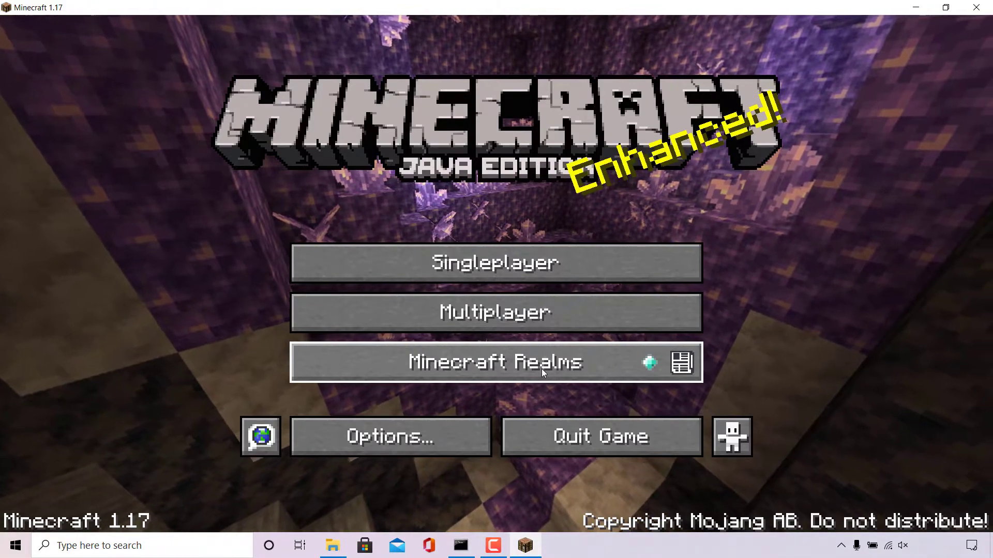
pyautogui.click(543, 311)
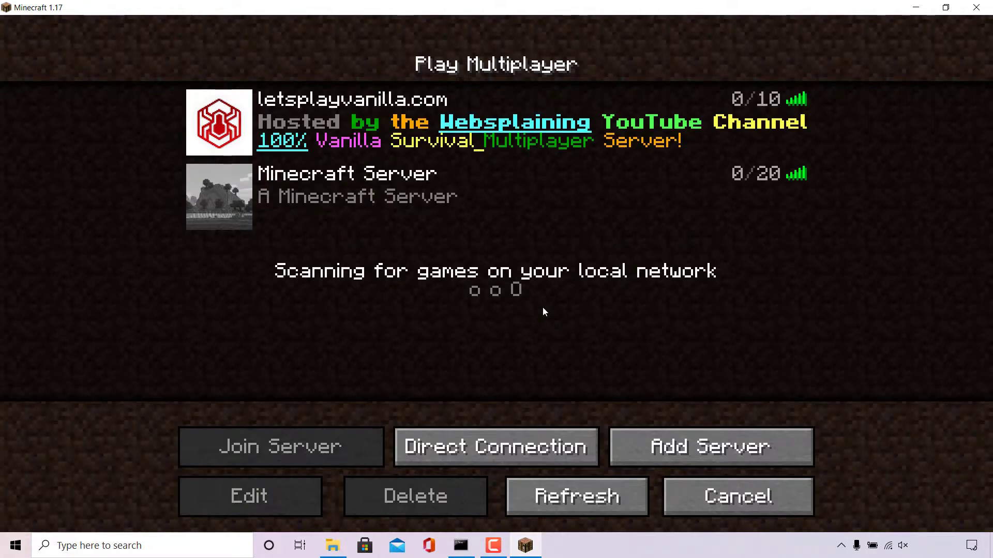
pyautogui.click(492, 186)
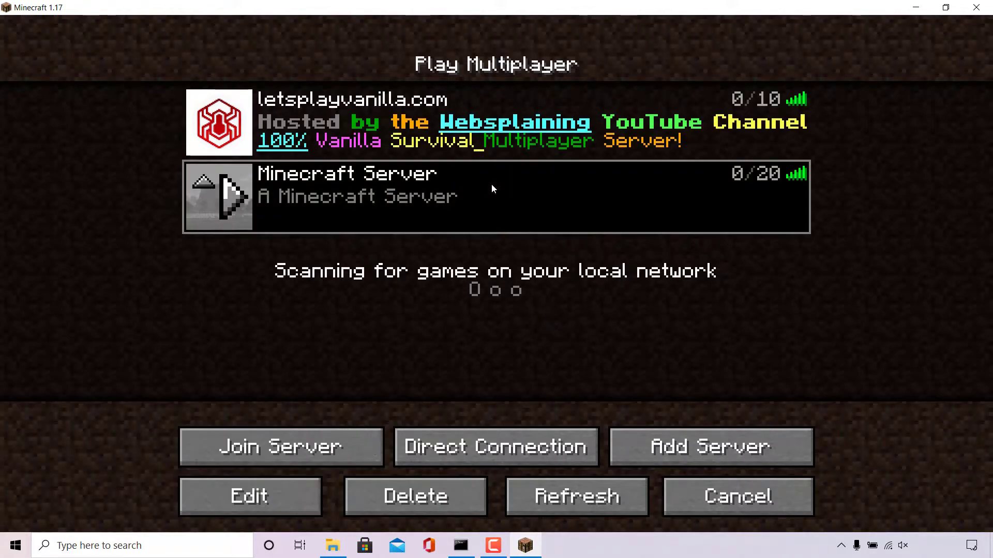
pyautogui.click(353, 446)
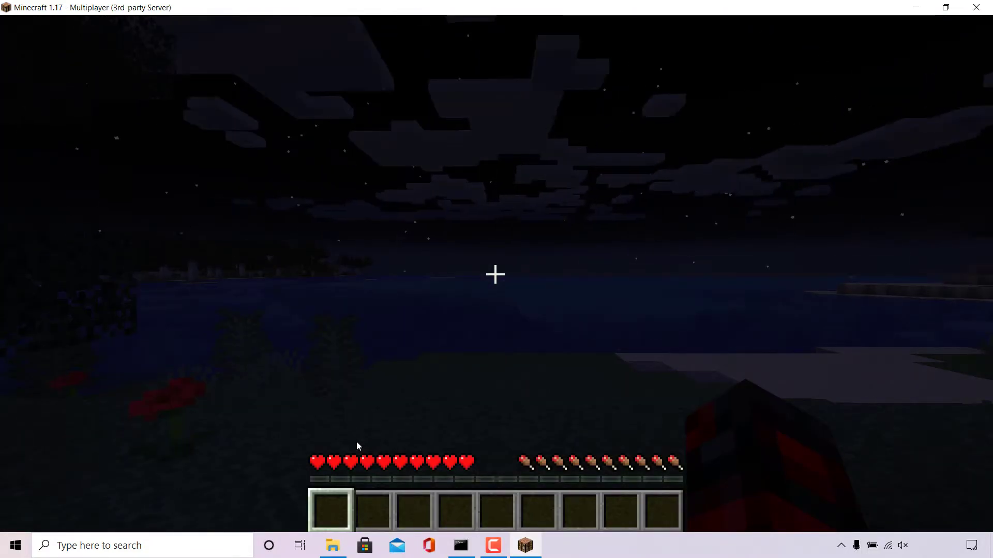
# - Try /seed on the server as a non-operator, then pause and bring up the server console
pyautogui.write('/seed')
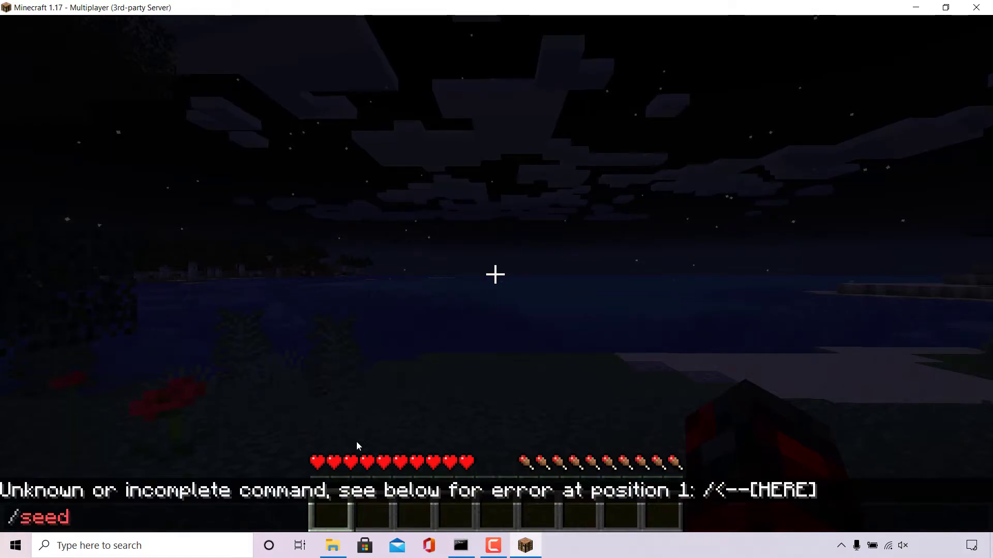
pyautogui.press('Return')
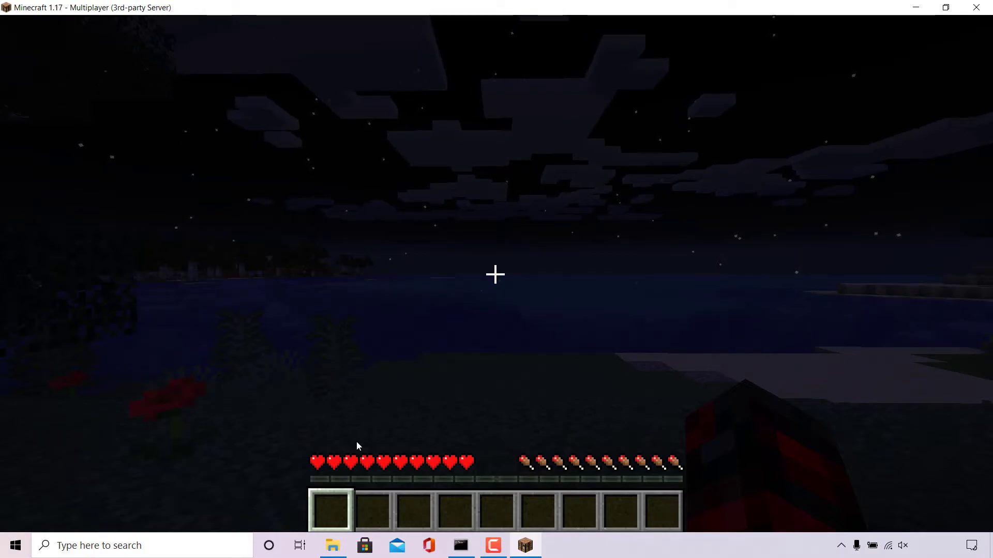
pyautogui.press('Escape')
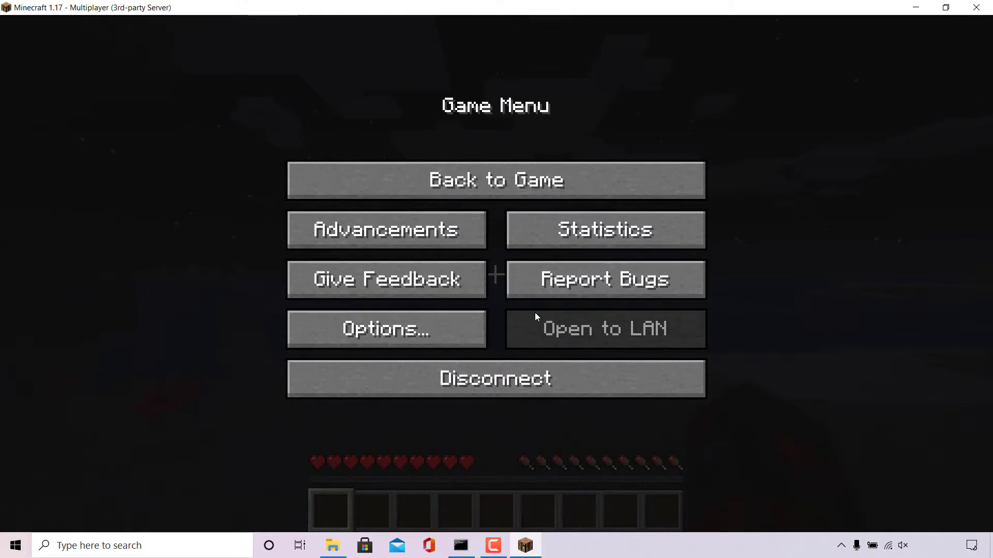
pyautogui.click(461, 545)
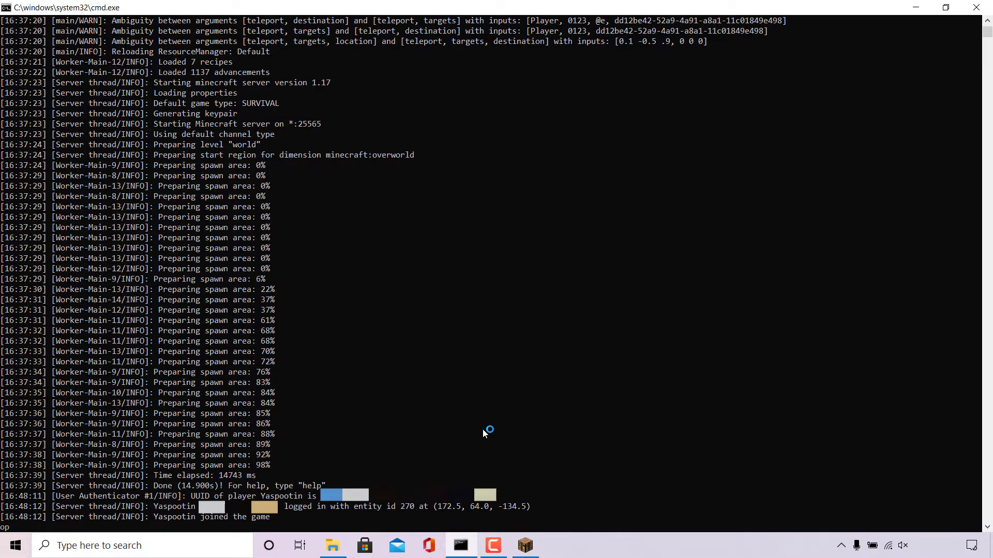
# - Make the player a server operator with op plus the player name, then return to Minecraft
pyautogui.write('op')
pyautogui.press('capslock')
pyautogui.write('Y')
pyautogui.press('capslock')
pyautogui.write('aspootin')
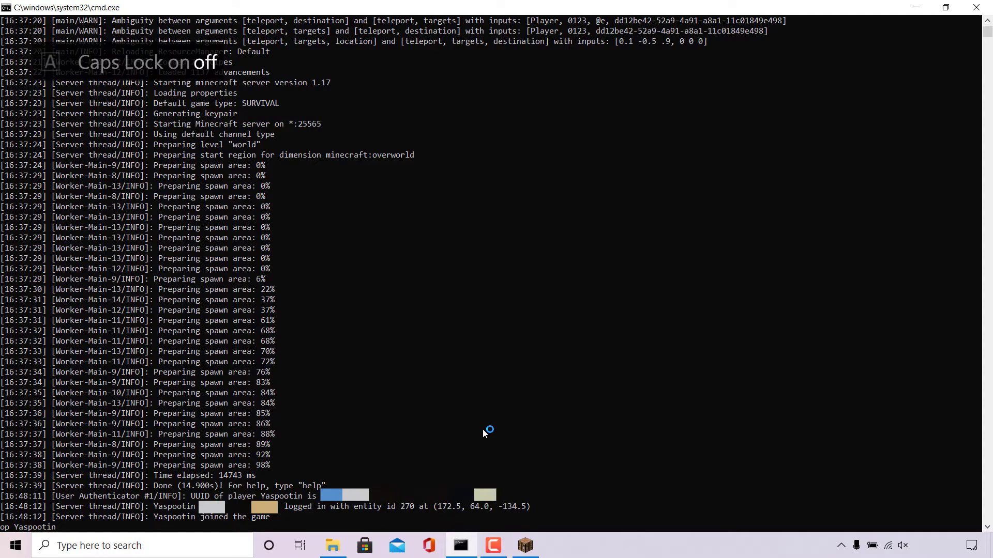
pyautogui.press('Return')
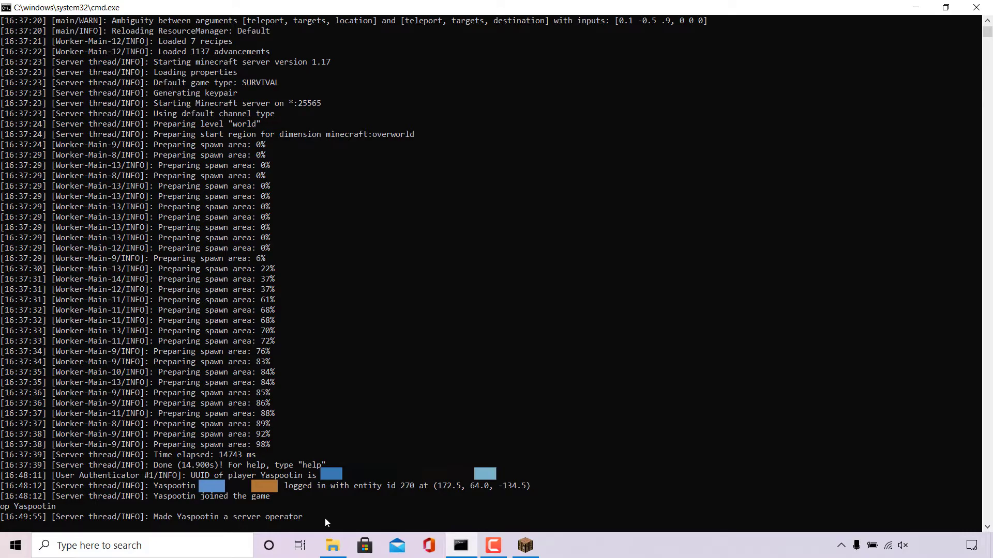
pyautogui.click(525, 546)
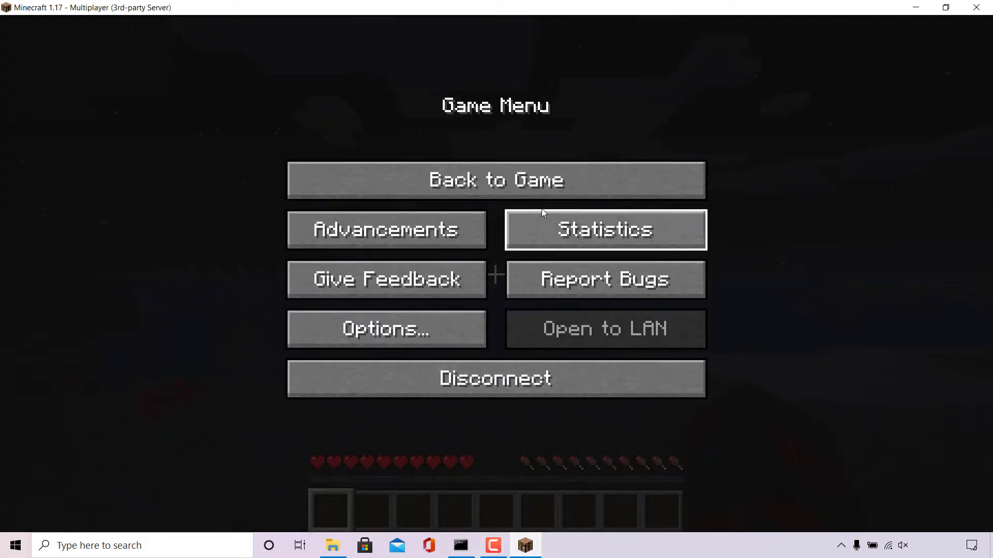
pyautogui.click(521, 183)
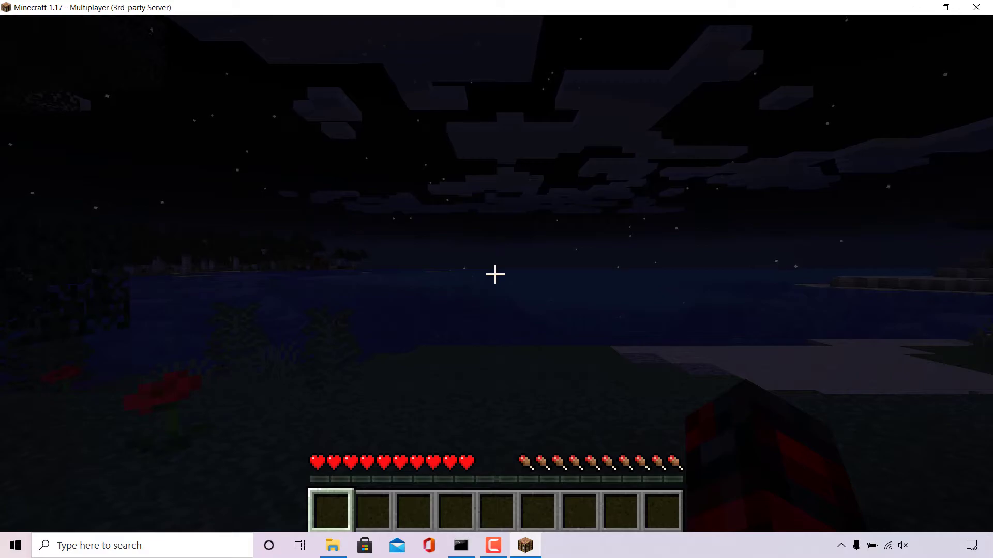
pyautogui.write('t')
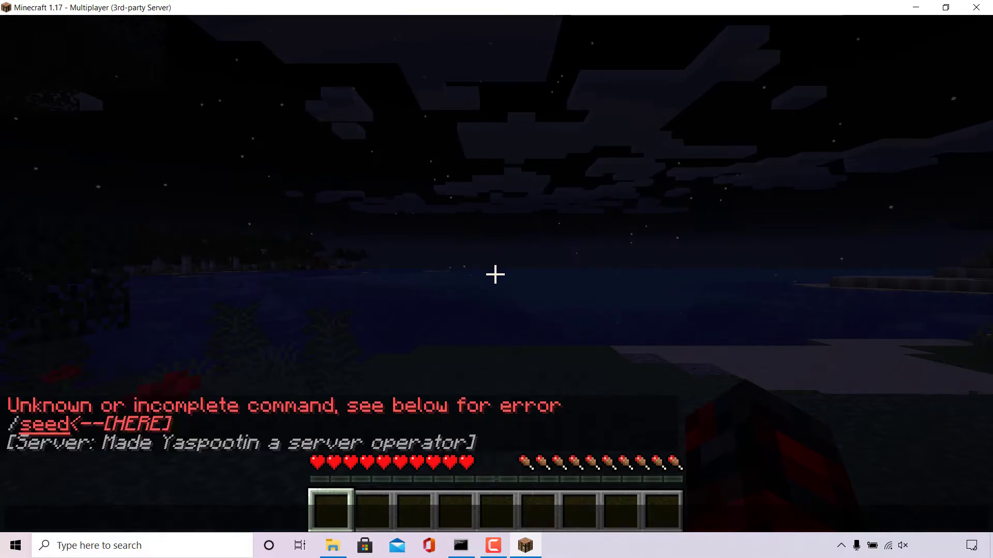
pyautogui.write('/seed')
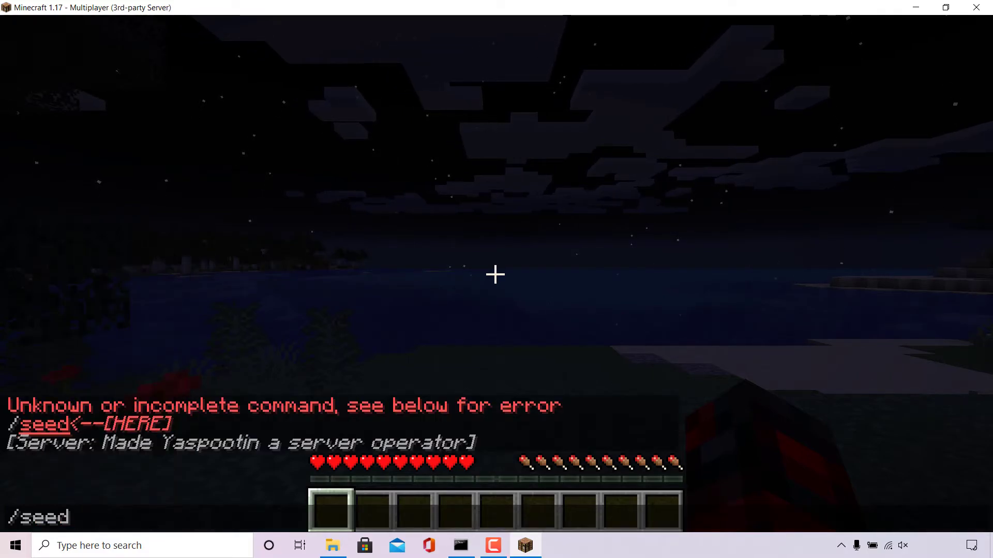
pyautogui.press('Return')
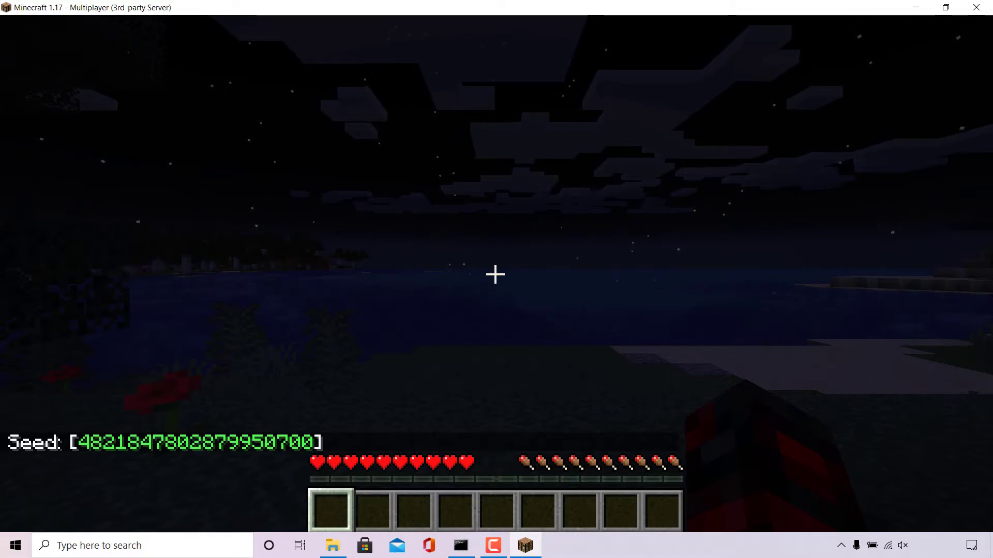
pyautogui.press('t')
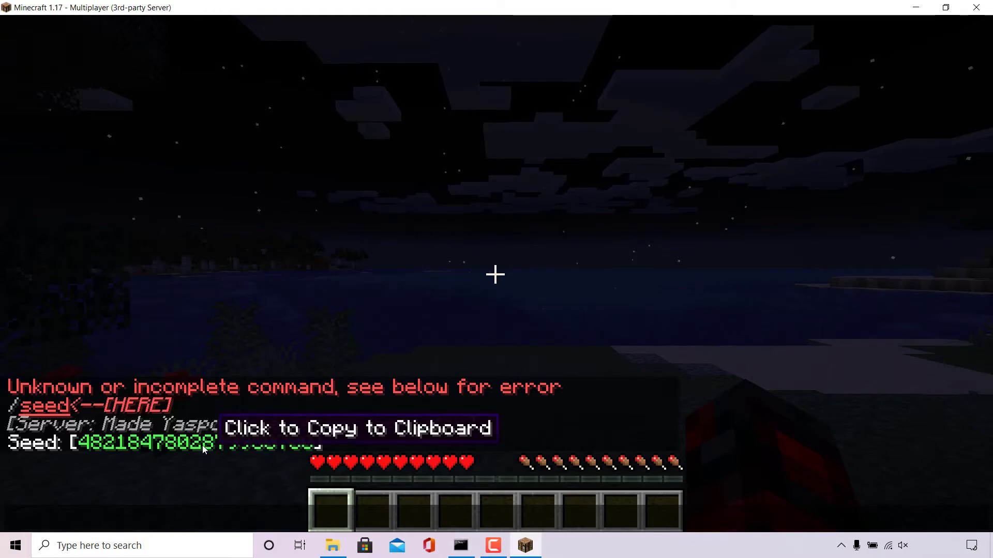
pyautogui.press('Escape')
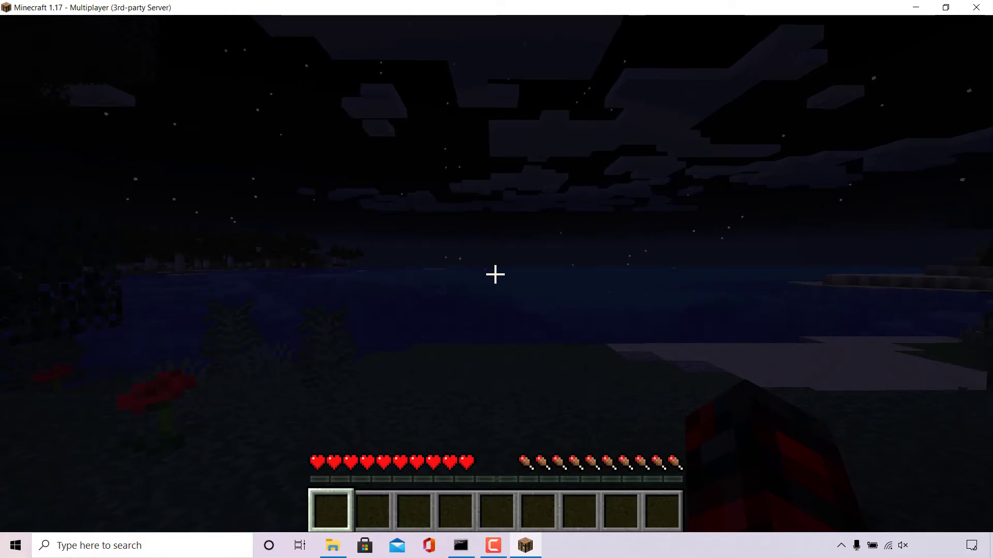
pyautogui.press('Escape')
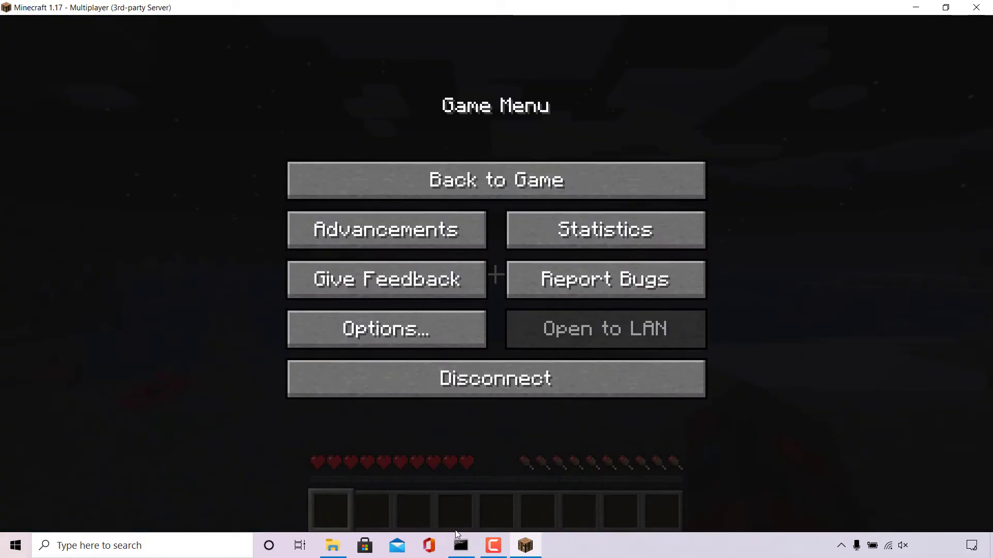
pyautogui.click(457, 544)
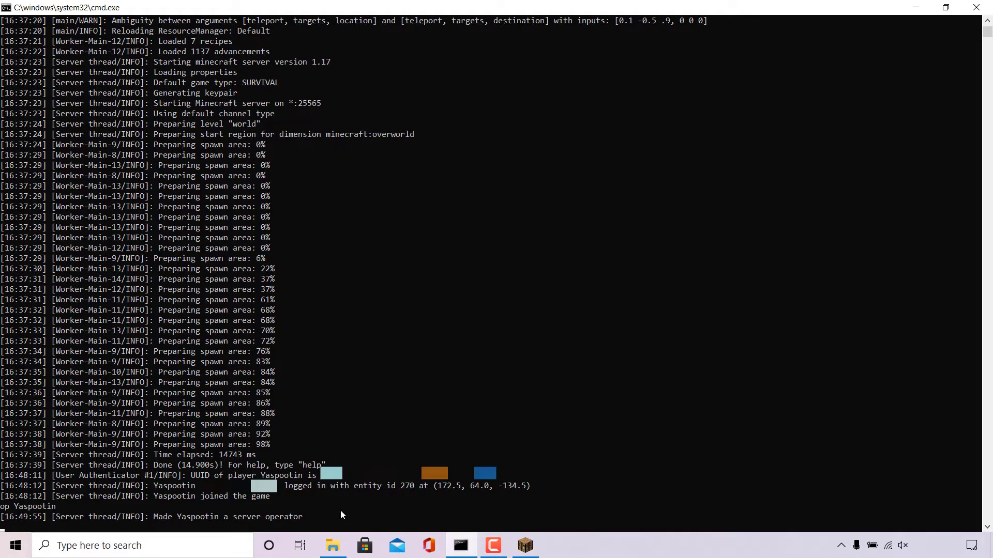
pyautogui.write('seed')
pyautogui.press('Return')
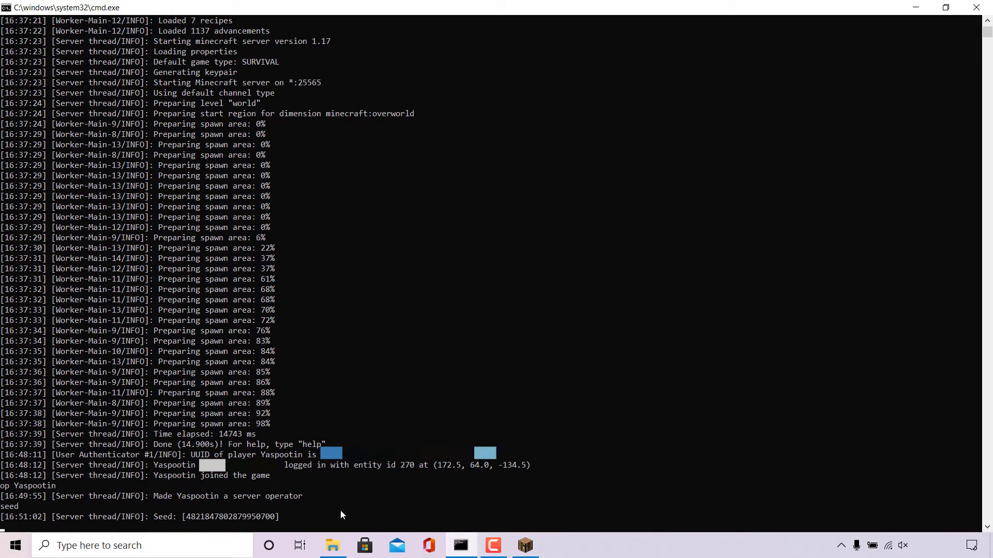